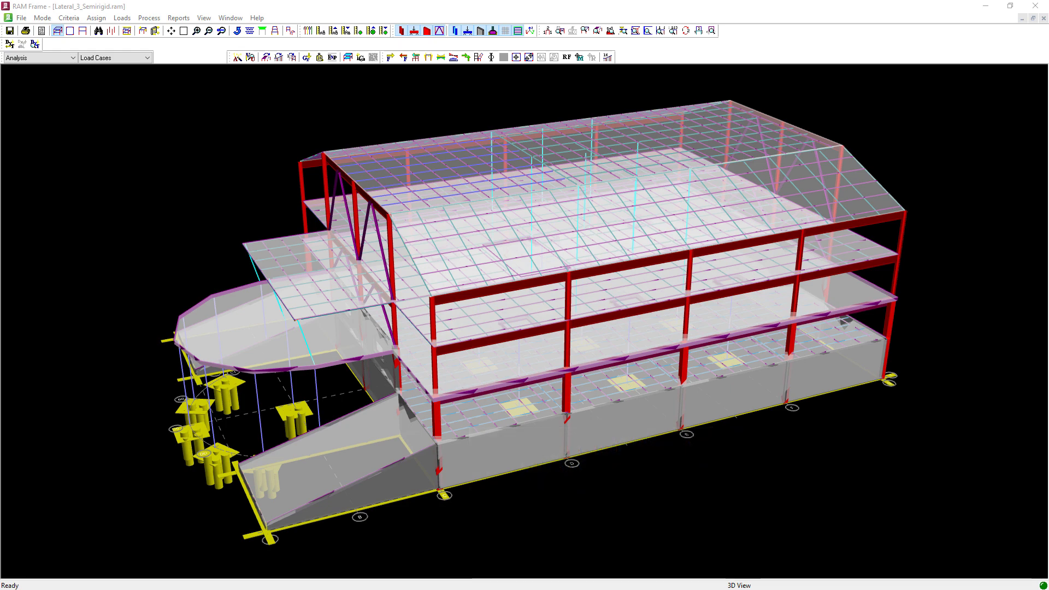
# Open Load Cases and review an existing ASCE 7-16 Seismic Load case's parameters without changing them
pyautogui.click(122, 18)
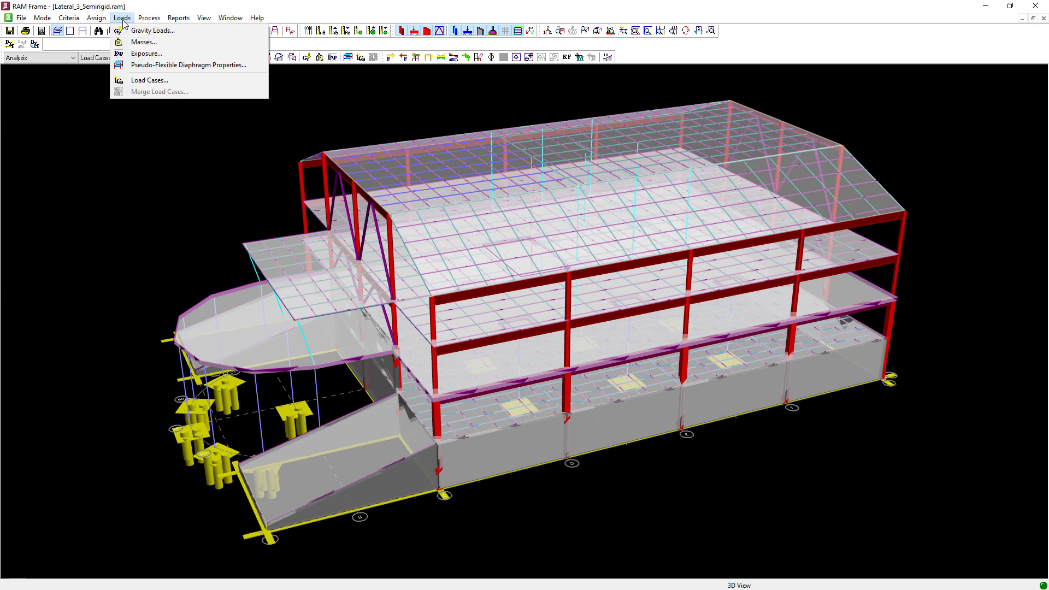
pyautogui.click(148, 81)
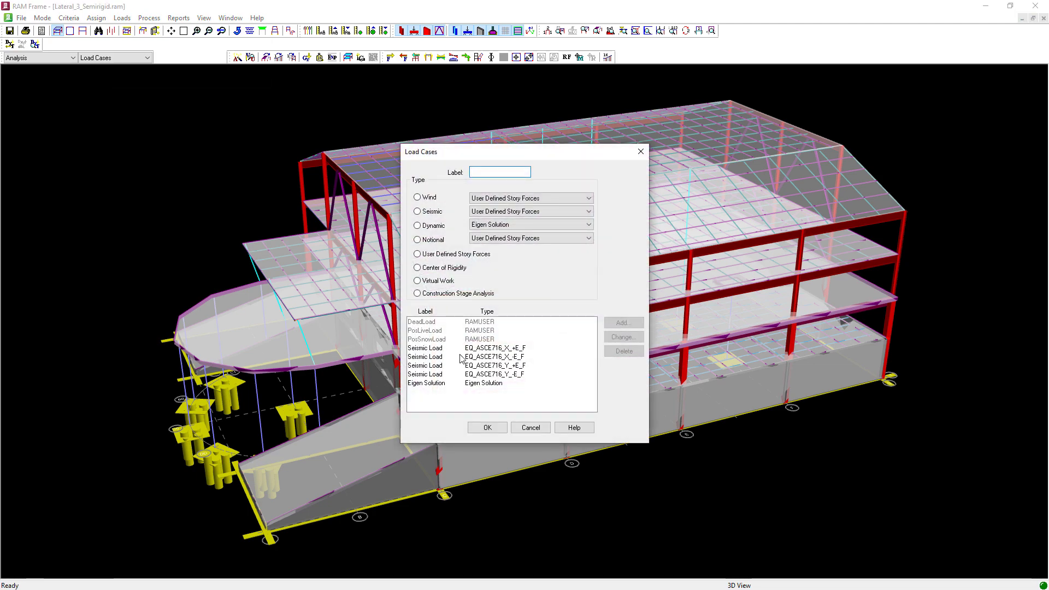
pyautogui.doubleClick(460, 356)
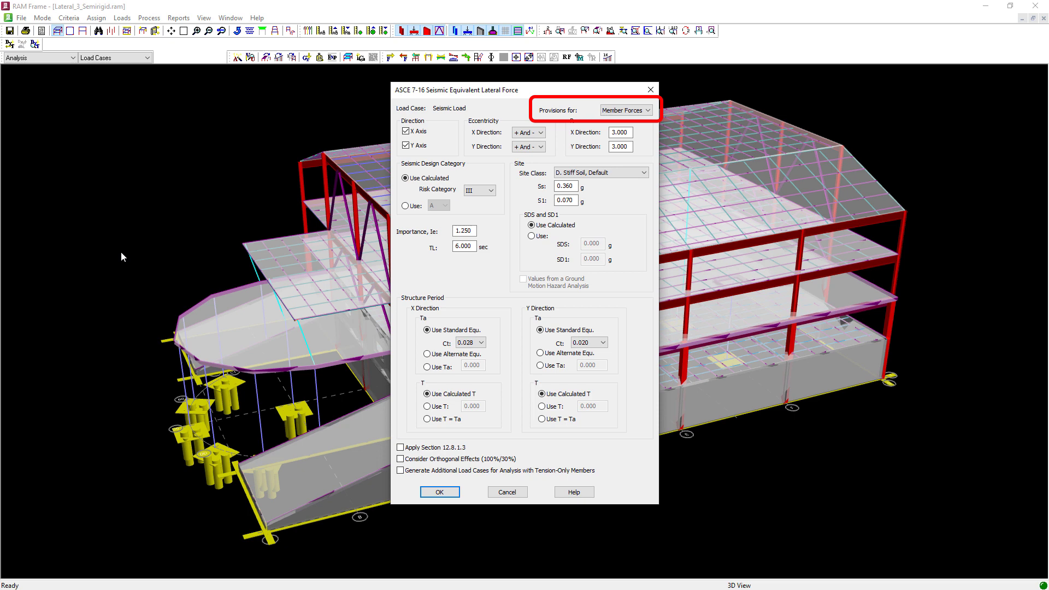
pyautogui.click(496, 493)
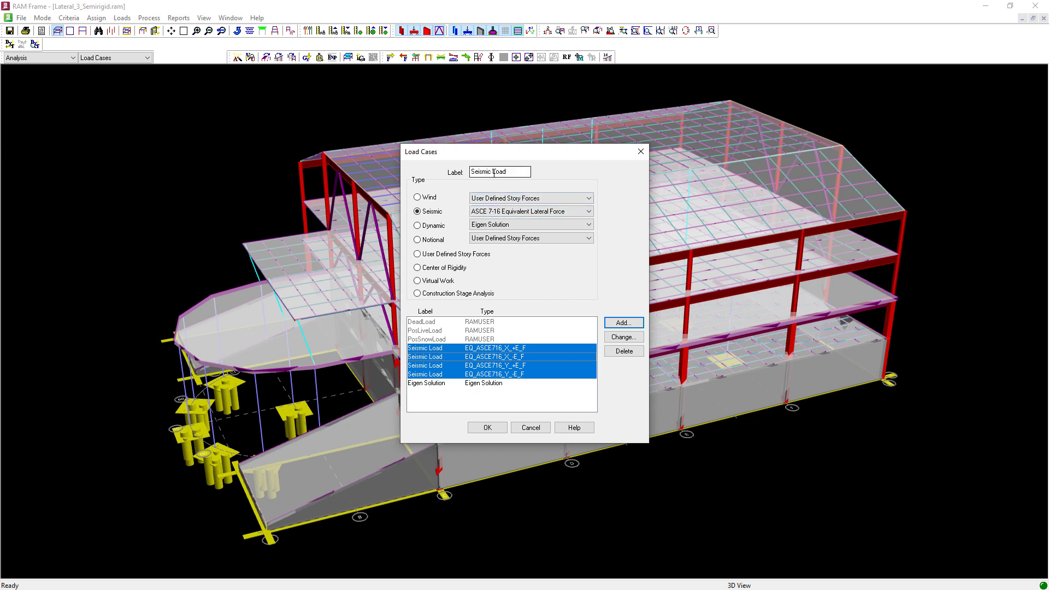
# Relabel the seismic case to Seismic_DRIFT and add it as a new case
pyautogui.moveTo(492, 171); pyautogui.dragTo(529, 173)
pyautogui.press('BackSpace')
pyautogui.write('_DRIFT')
pyautogui.click(624, 322)
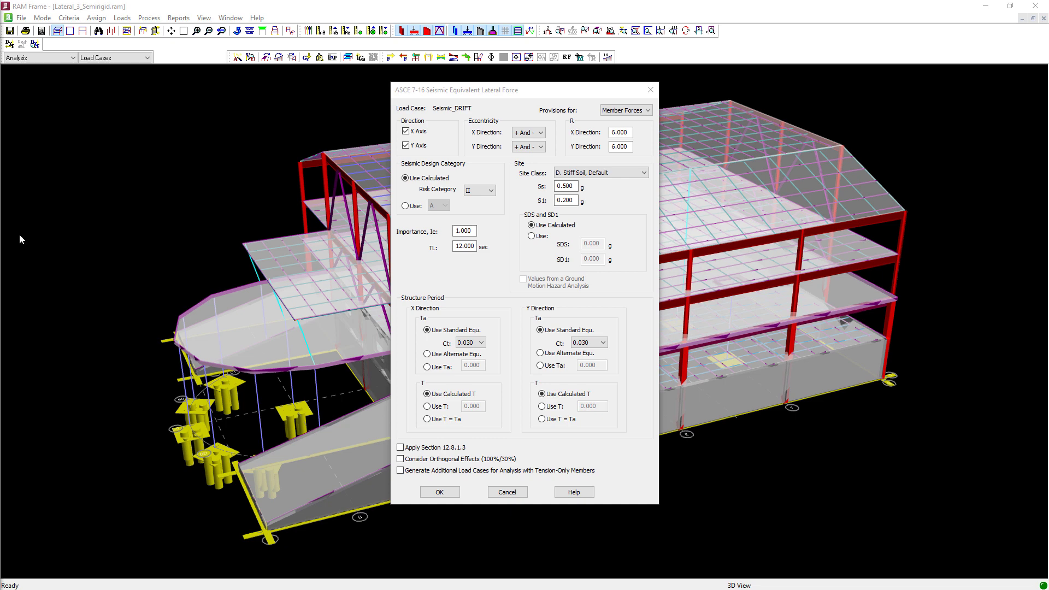
# Set R to 3 in both directions, Risk Category III, Ss 0.36 and S1 0.07
pyautogui.doubleClick(620, 132)
pyautogui.write('3')
pyautogui.press('Tab')
pyautogui.write('3')
pyautogui.click(480, 190)
pyautogui.click(476, 211)
pyautogui.press('Tab')
pyautogui.write('0.36')
pyautogui.press('Tab')
pyautogui.write('0.07')
# Set importance factor 1.25, TL 6, and Ct 0.028 in X and 0.020 in Y
pyautogui.press('Tab')
pyautogui.write('1.25')
pyautogui.press('Tab')
pyautogui.write('6')
pyautogui.click(482, 342)
pyautogui.click(467, 359)
pyautogui.click(603, 342)
pyautogui.click(582, 351)
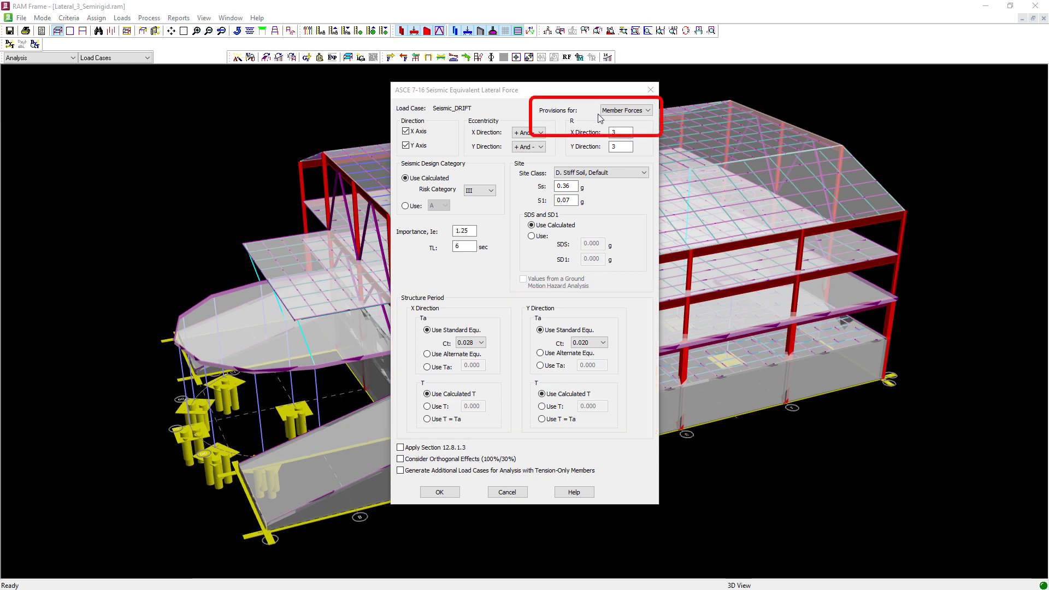
# Set the Seismic_DRIFT provisions to Drift and confirm the parameters
pyautogui.click(603, 111)
pyautogui.click(611, 126)
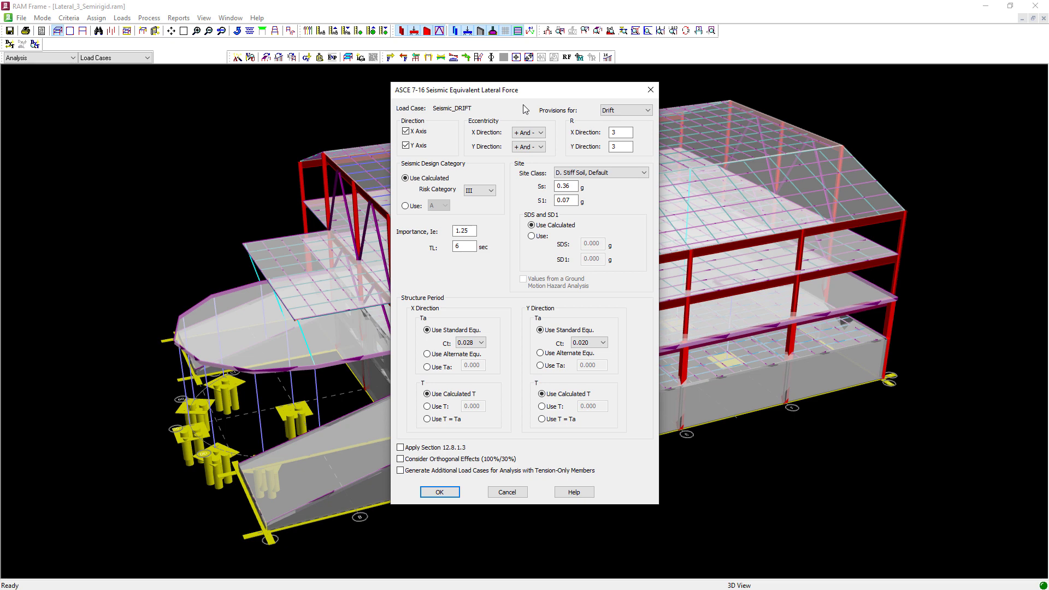
pyautogui.click(439, 493)
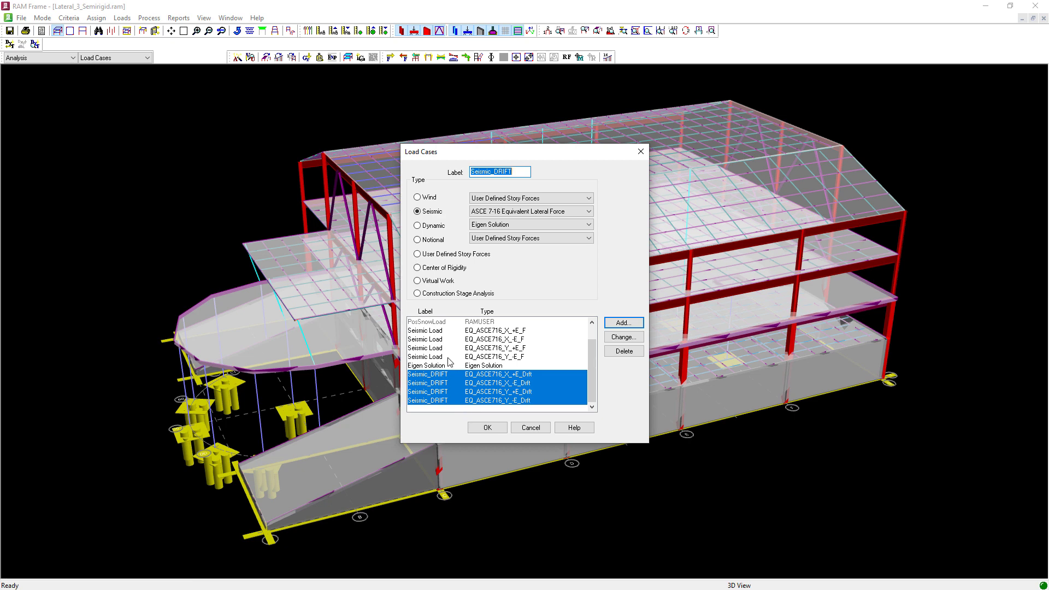
# Check both the Seismic Load and Seismic_DRIFT case groups and accept the load cases
pyautogui.click(451, 332)
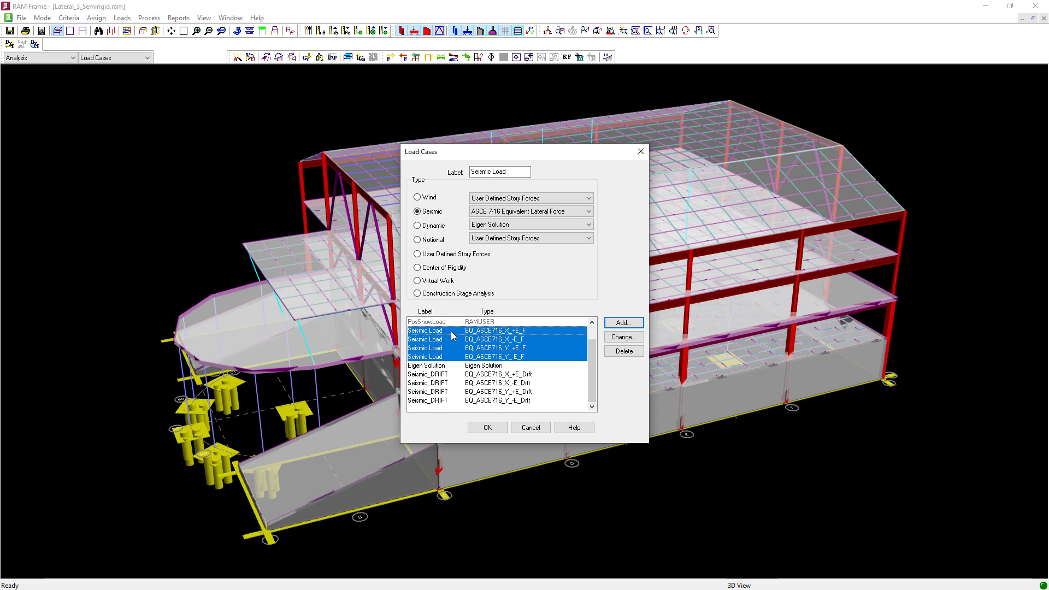
pyautogui.click(436, 384)
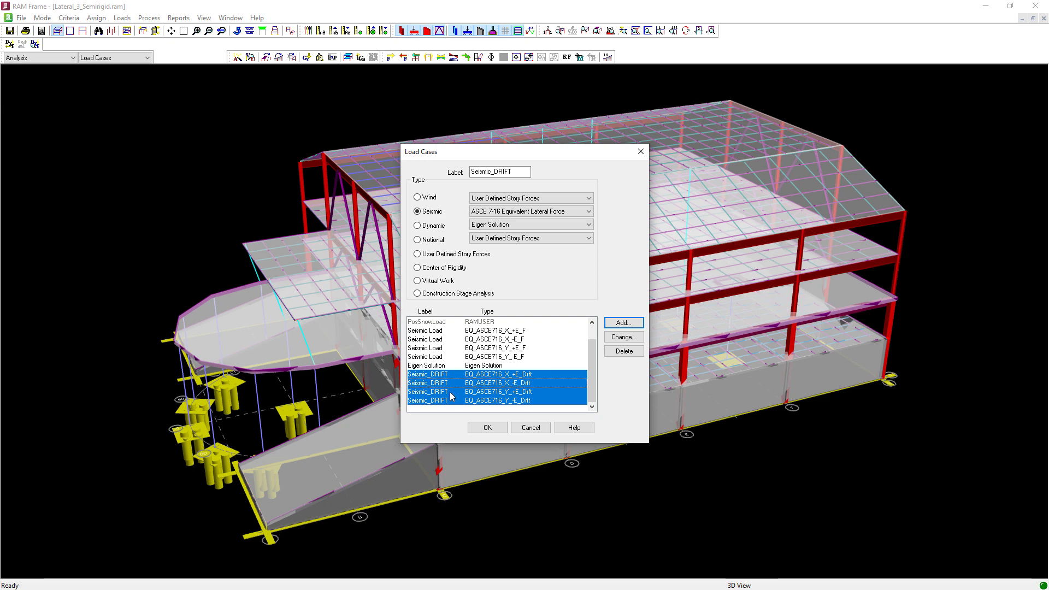
pyautogui.click(495, 427)
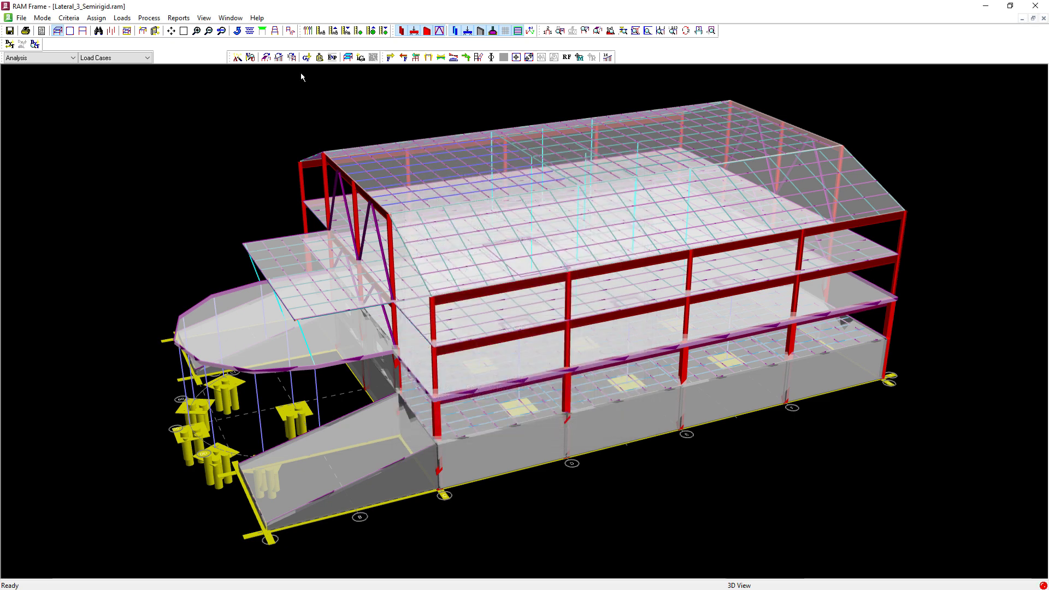
# Run the building analysis for all load cases and dismiss the completion message
pyautogui.click(237, 57)
pyautogui.press('Return')
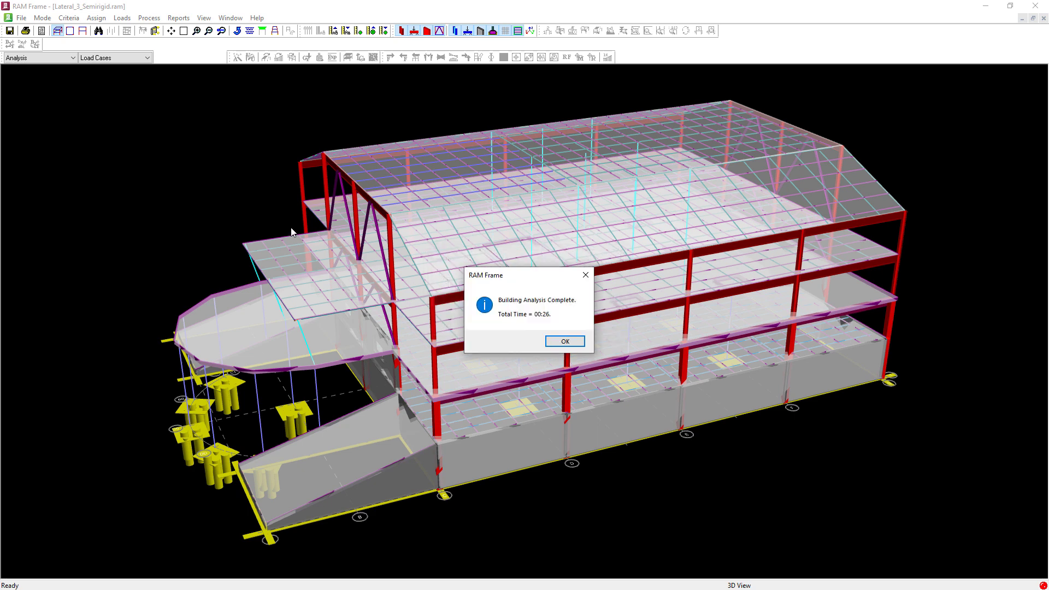
pyautogui.click(564, 342)
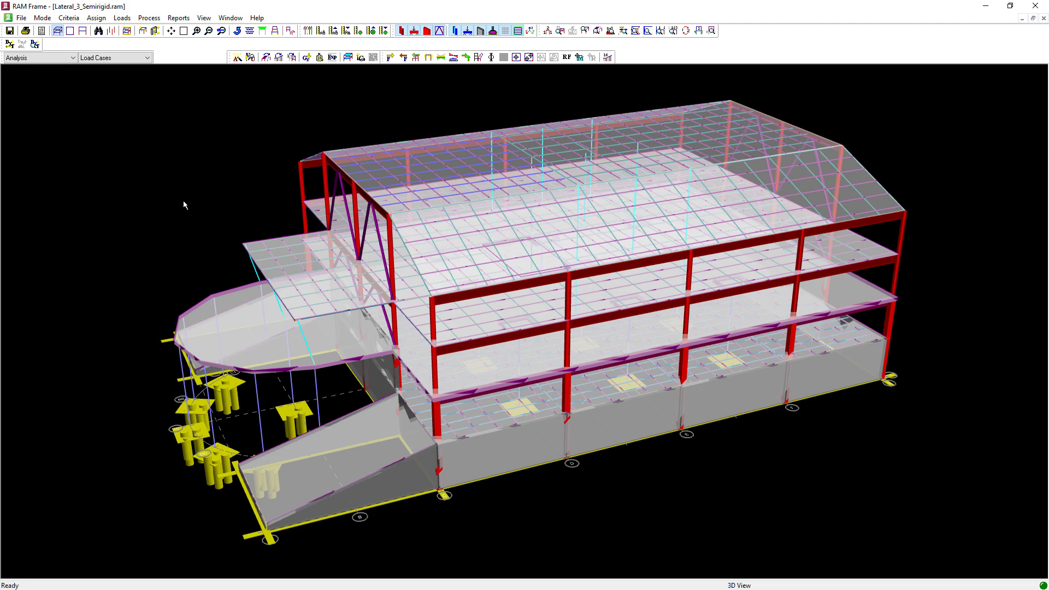
pyautogui.click(174, 20)
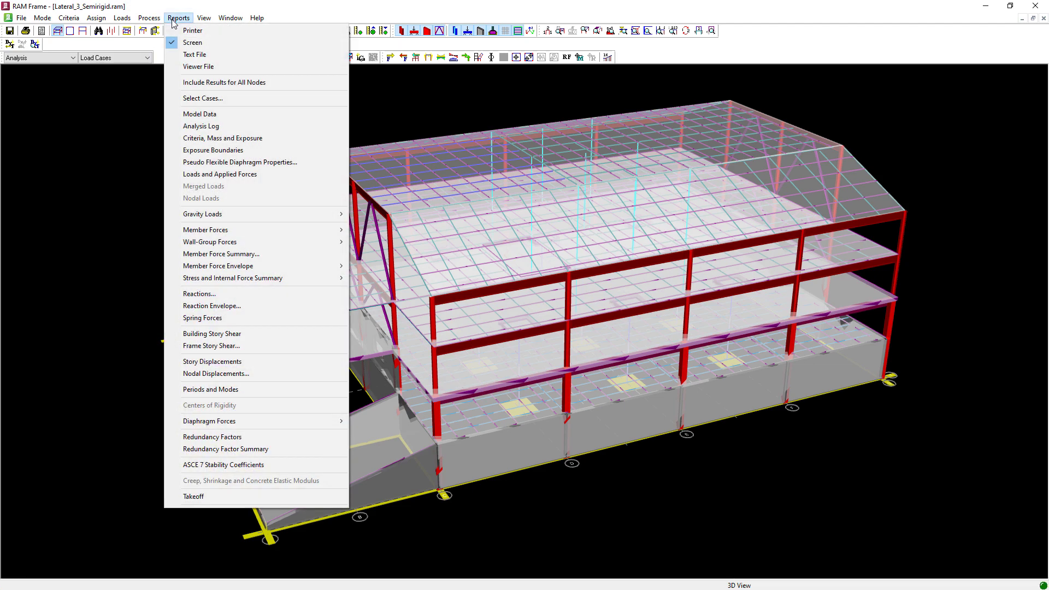
pyautogui.click(186, 175)
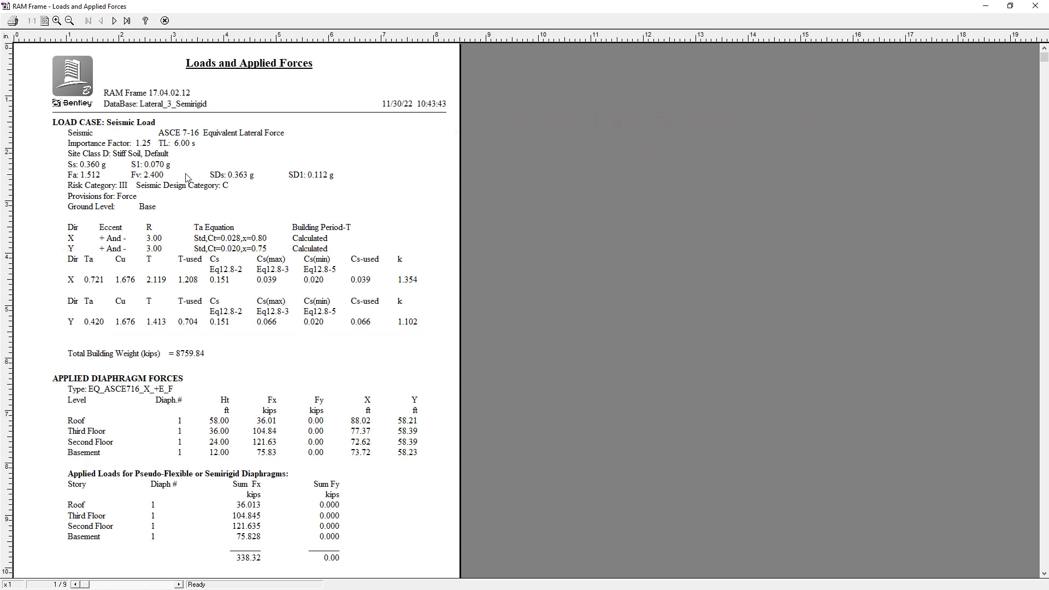
pyautogui.click(179, 584)
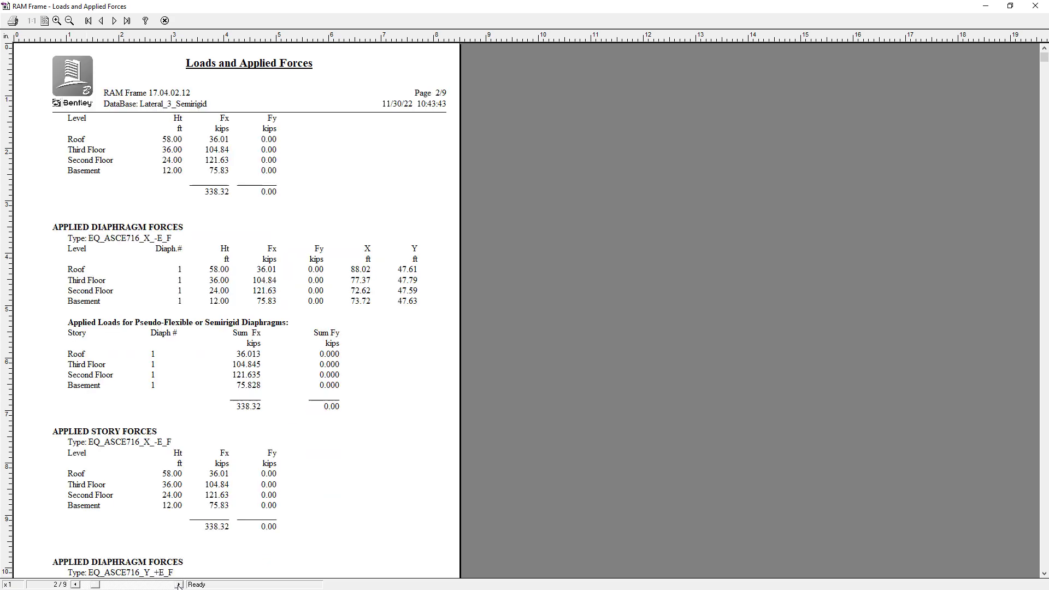
pyautogui.click(179, 585)
pyautogui.click(179, 585)
pyautogui.click(178, 584)
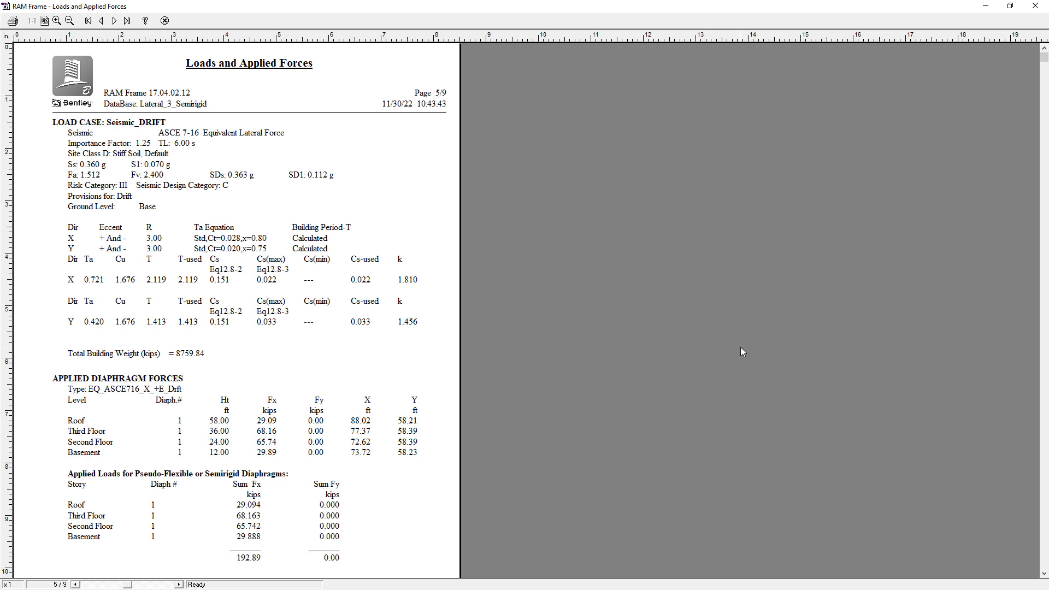
pyautogui.click(164, 21)
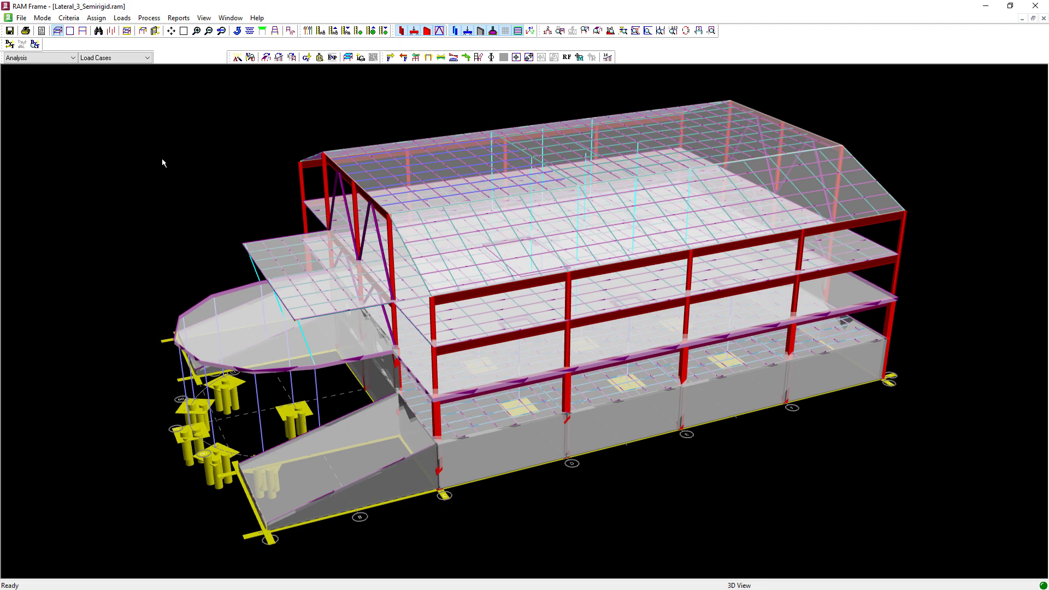
# Open the Story Displacements report and scroll to page 2 showing E5–E8 drift displacements
pyautogui.click(175, 19)
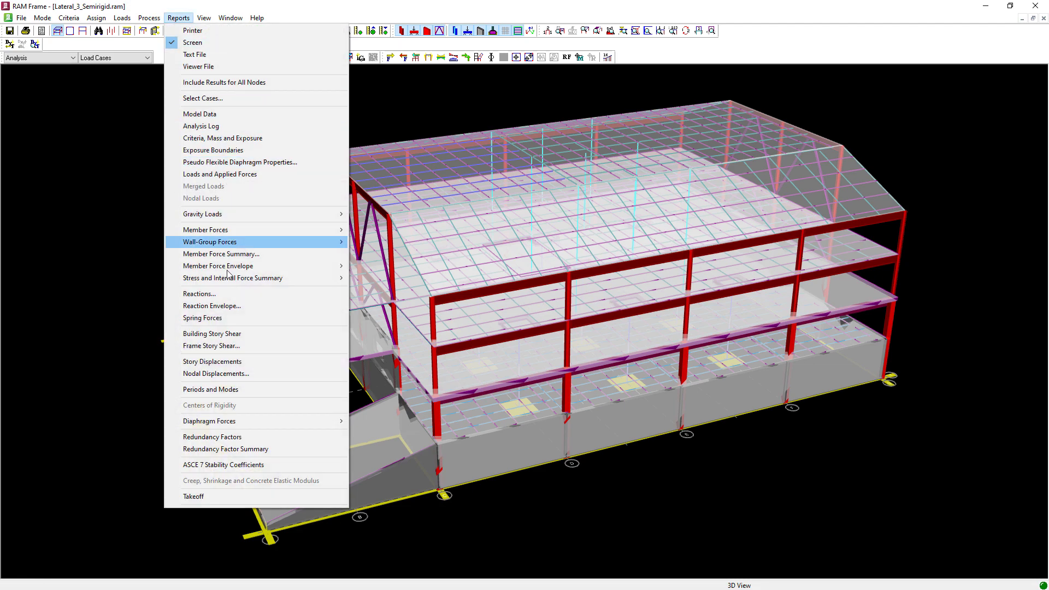
pyautogui.click(215, 361)
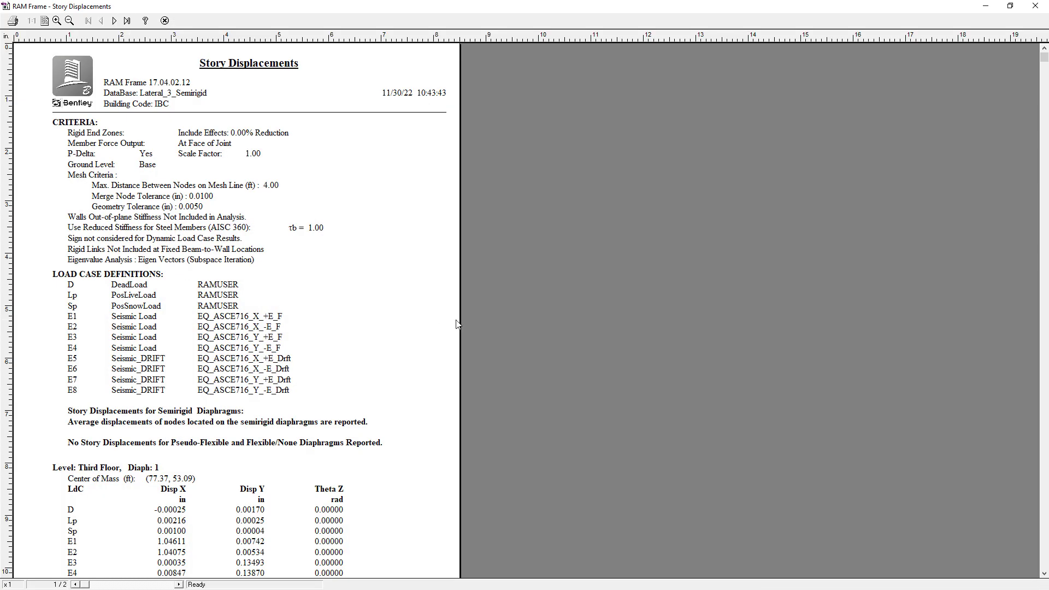
pyautogui.scroll(-3, 464, 316)
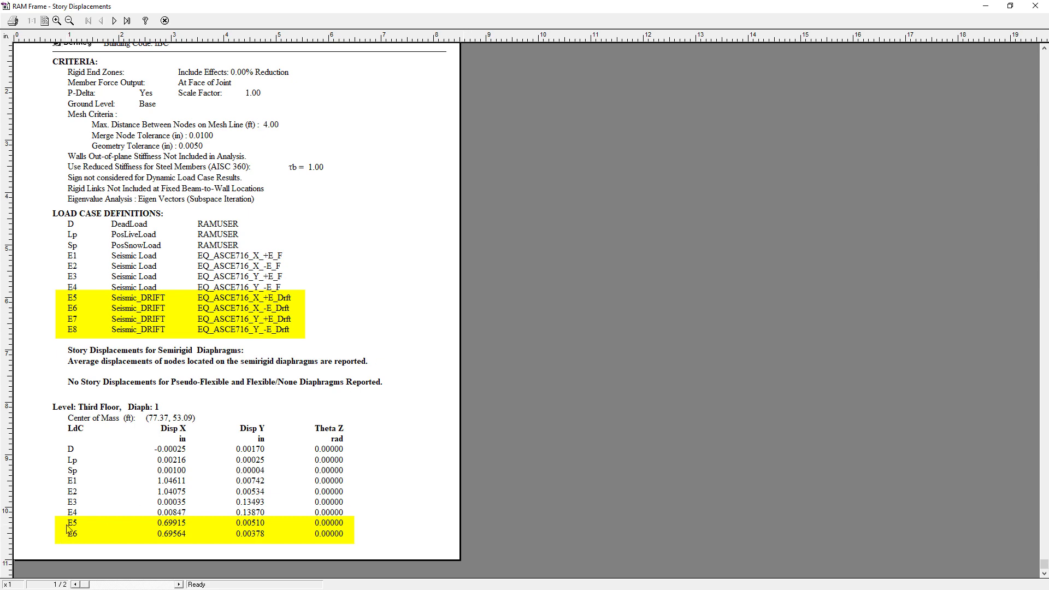
pyautogui.scroll(-1, 153, 535)
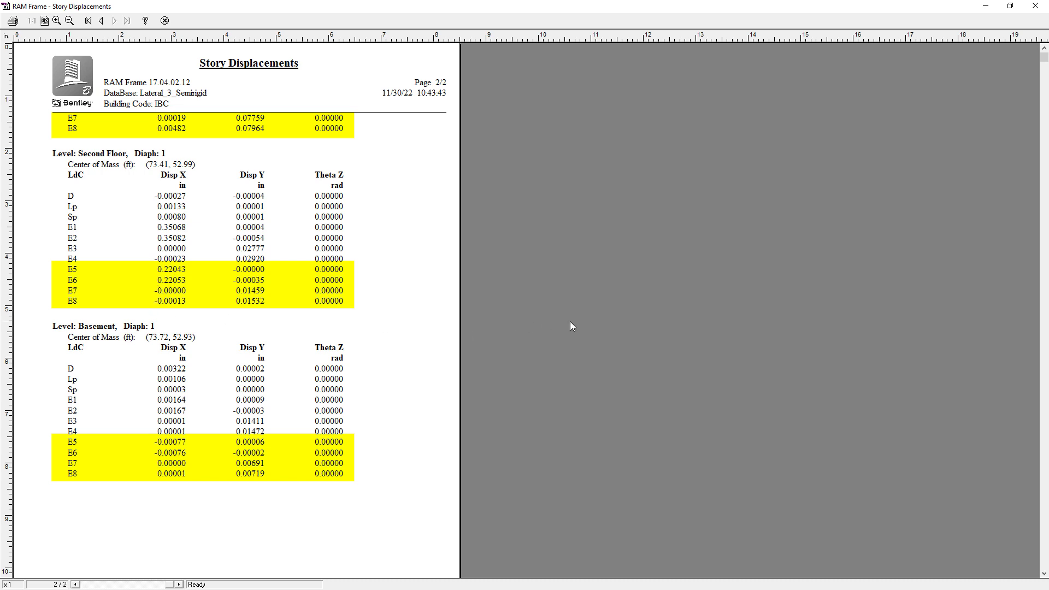
# Close the Story Displacements report and use the Drift at a Point and Drift at Control Points buttons
pyautogui.click(167, 22)
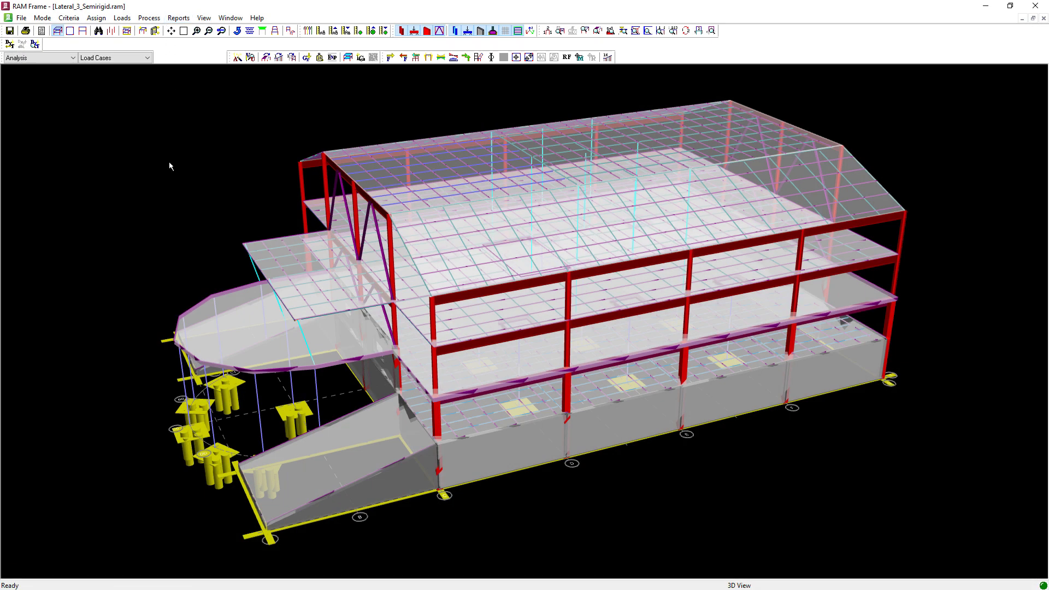
pyautogui.click(516, 58)
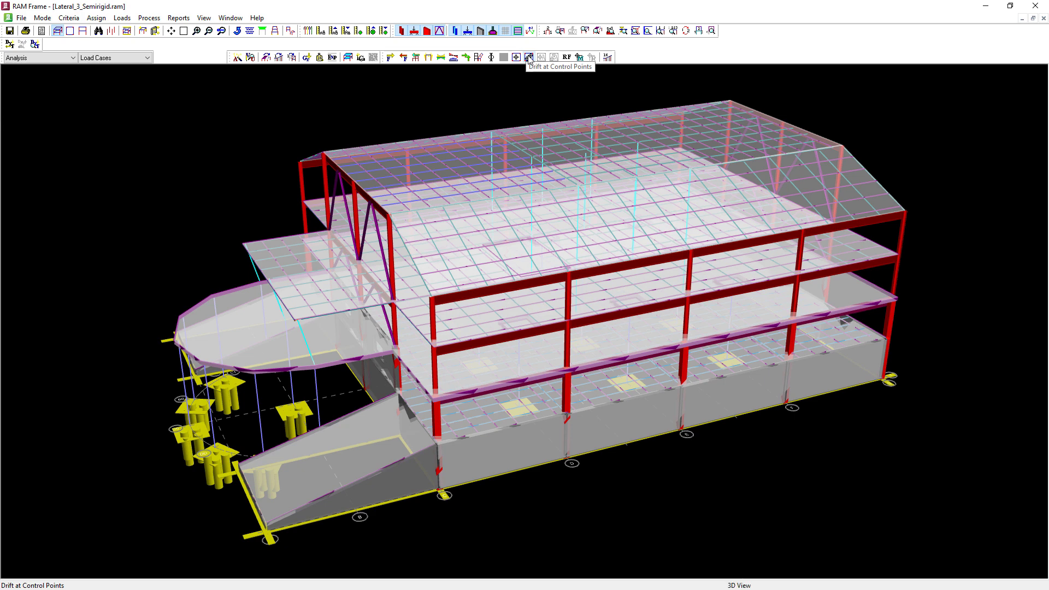
pyautogui.click(529, 58)
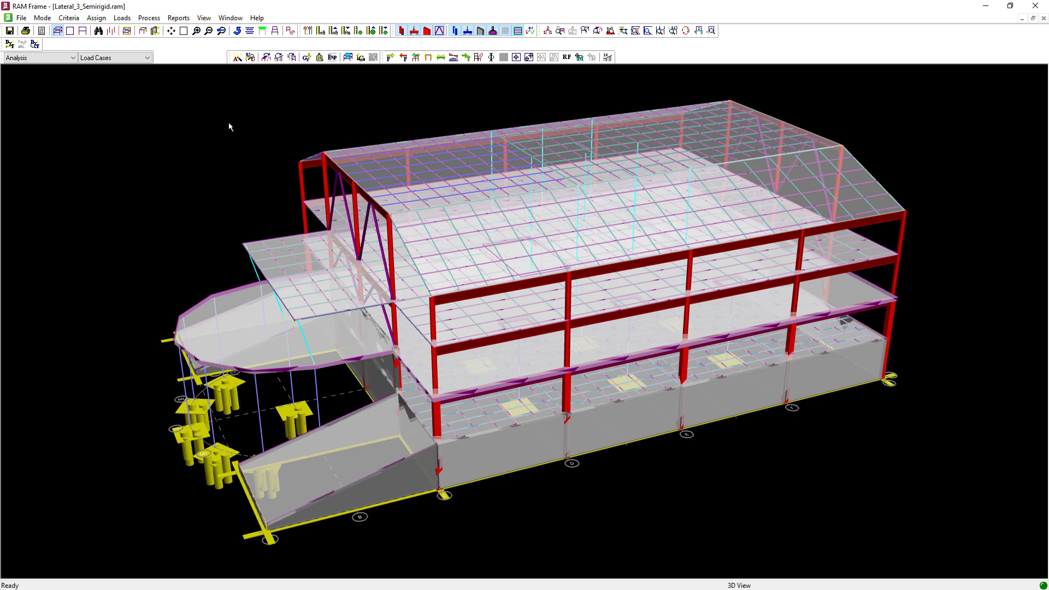
# Switch to Steel mode and accept the AISC 360-16 LRFD design code
pyautogui.click(36, 58)
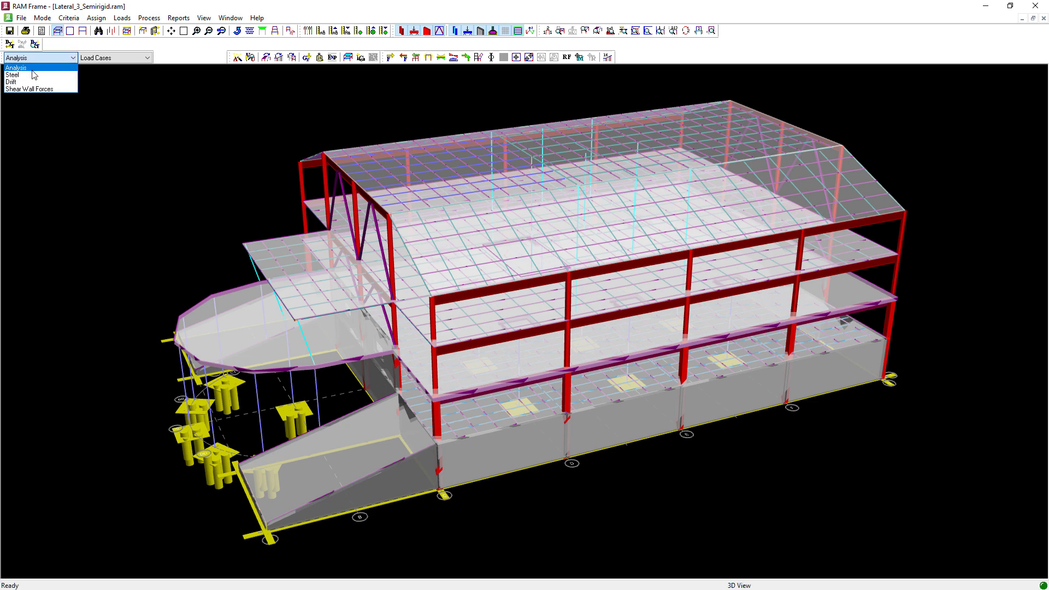
pyautogui.click(33, 75)
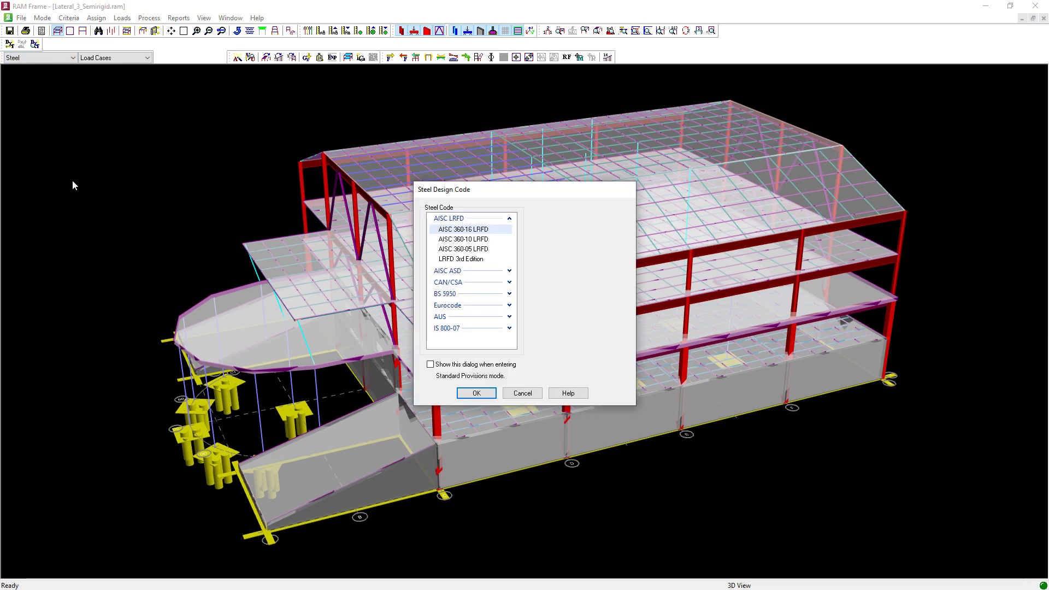
pyautogui.click(476, 393)
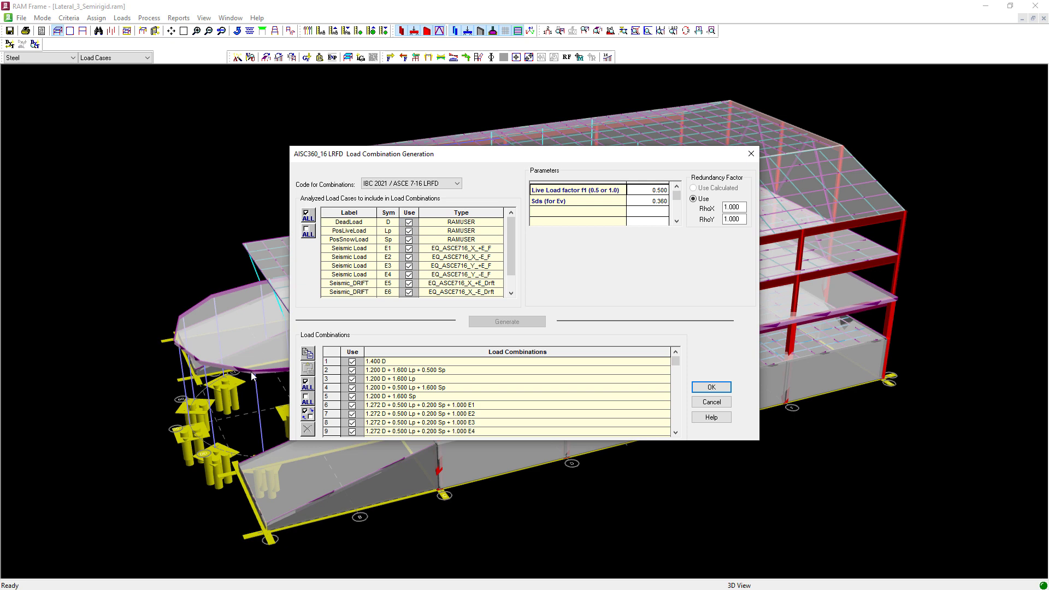
# Uncheck Use for the Seismic_DRIFT cases E5, E6, E7 and E8
pyautogui.click(408, 283)
pyautogui.click(409, 291)
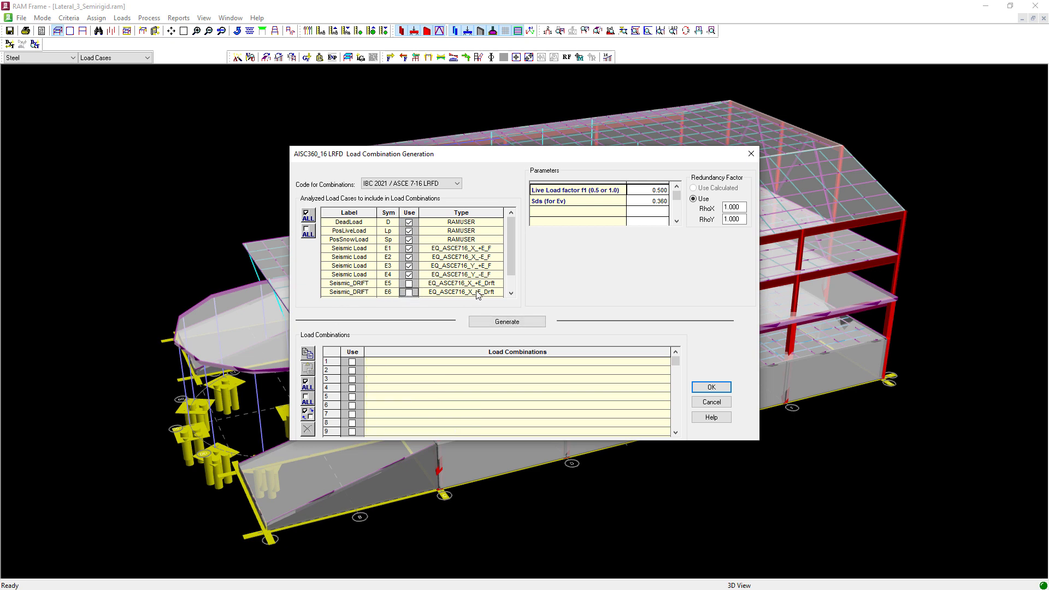
pyautogui.moveTo(509, 268); pyautogui.dragTo(509, 279)
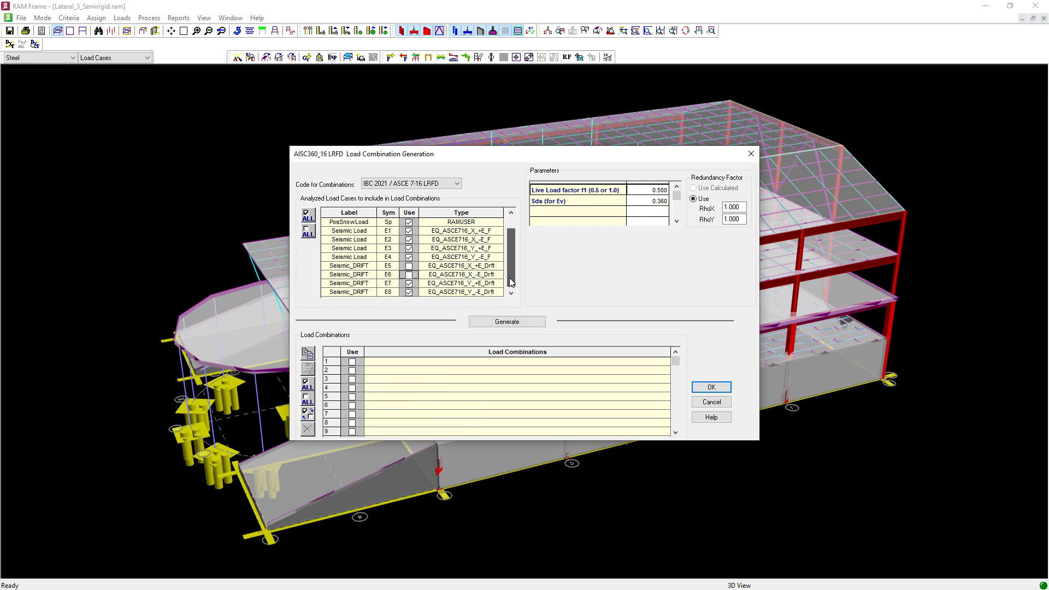
pyautogui.click(409, 284)
pyautogui.click(408, 292)
pyautogui.moveTo(510, 261); pyautogui.dragTo(514, 239)
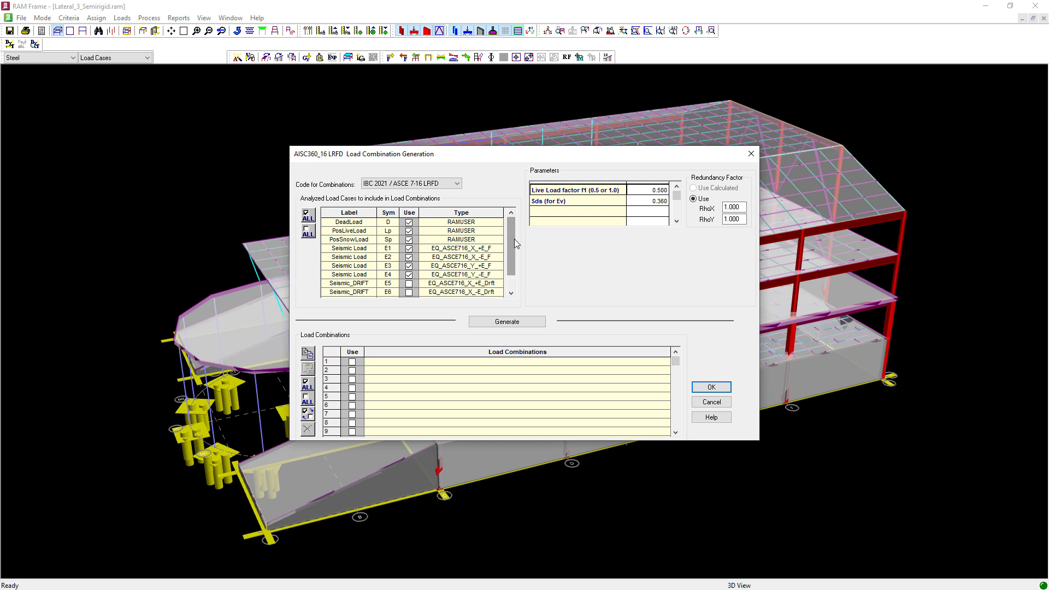
# Generate the 45 LRFD load combinations, review the list and accept them
pyautogui.click(491, 323)
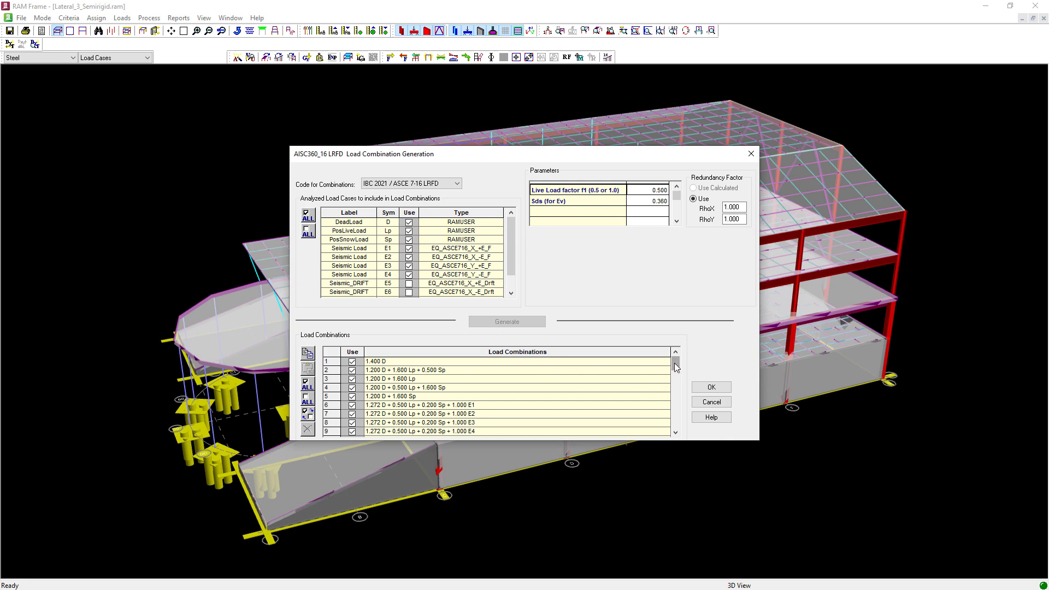
pyautogui.moveTo(675, 364); pyautogui.dragTo(681, 424)
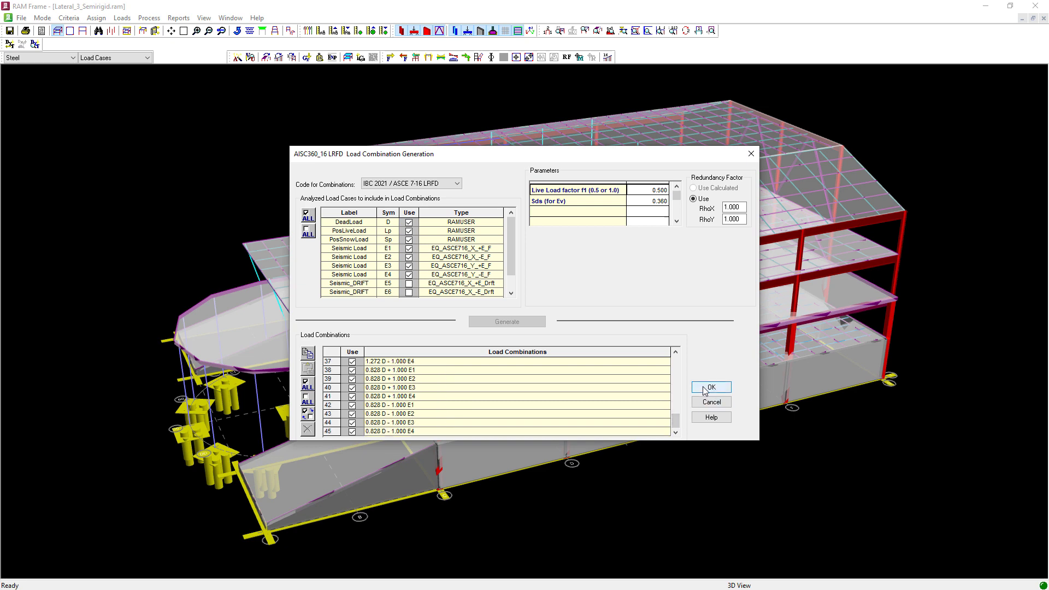
pyautogui.click(706, 389)
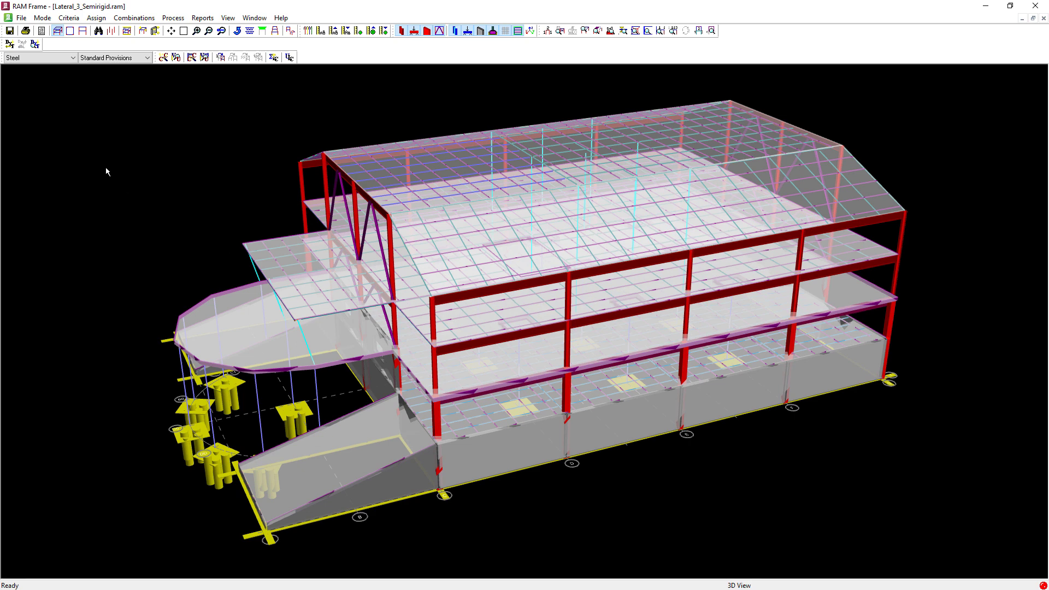